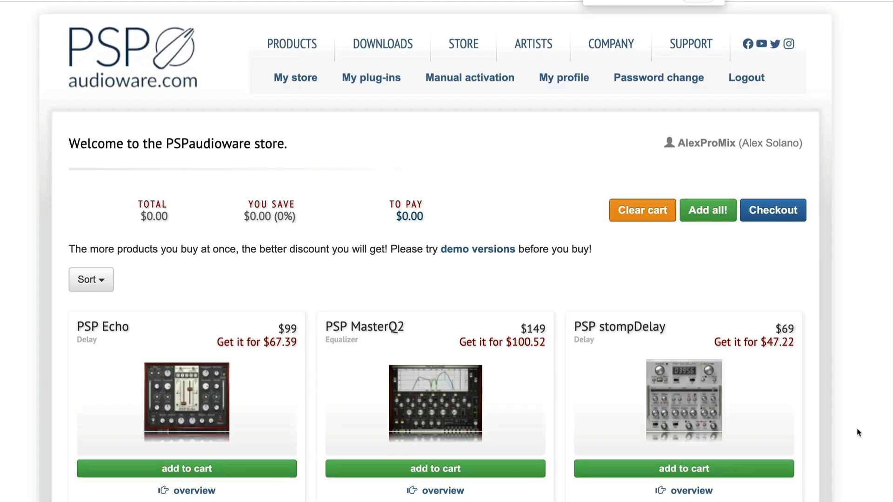
Step: Browse the plug-ins offered in the PSPaudioware store
scroll(858, 433, down, 3)
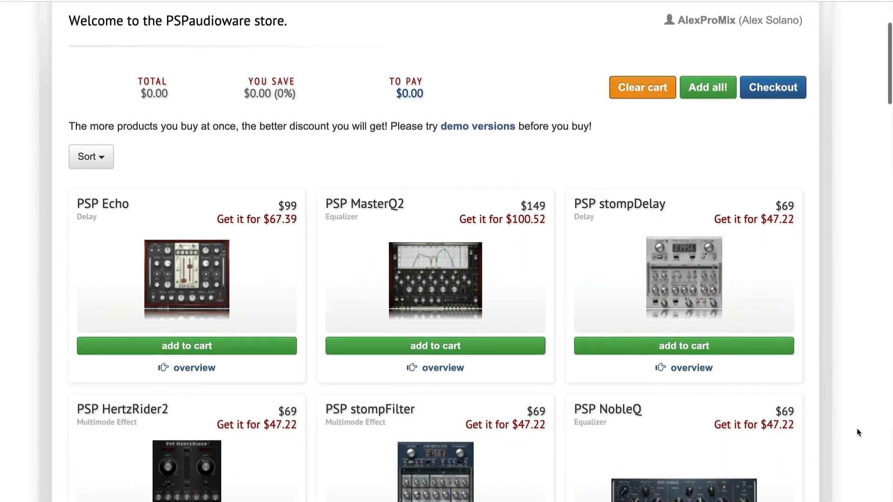
scroll(858, 432, down, 3)
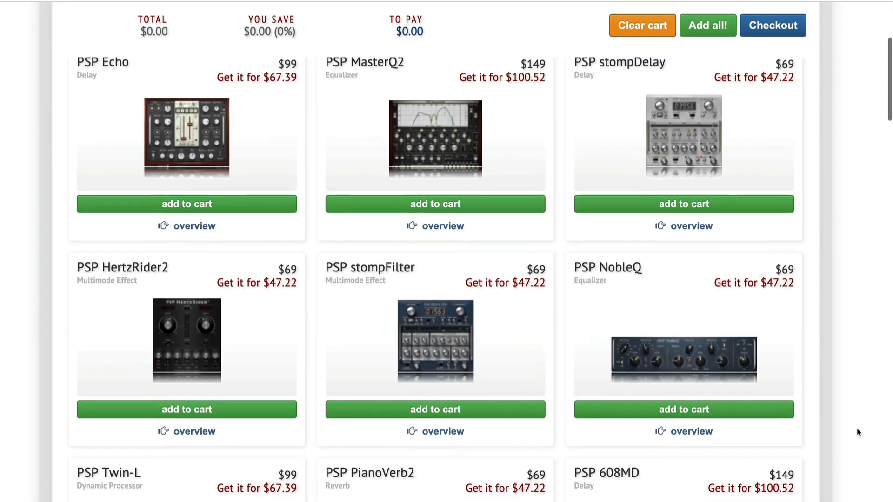
scroll(858, 433, down, 3)
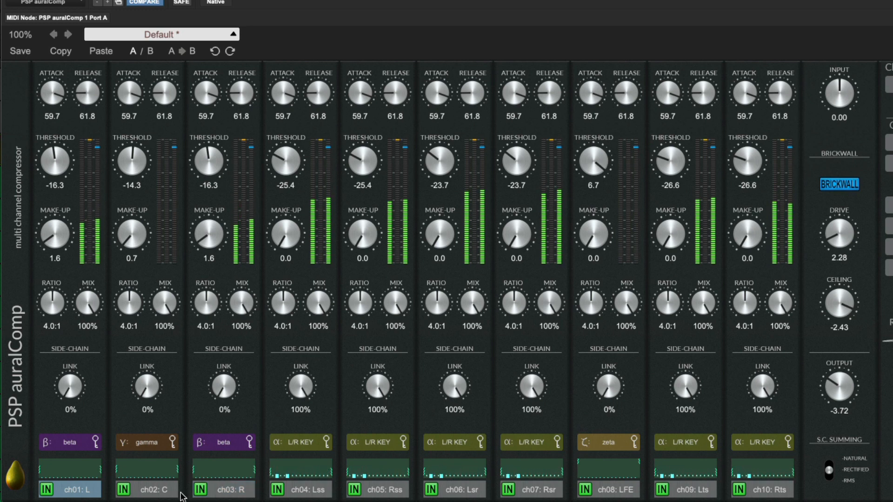
Step: Select channels Lss, Rss, Lsr, Rsr, Lts and Rts together, lower their thresholds until Lts reaches -40.0, and raise their ratios to 17:1
click(302, 490)
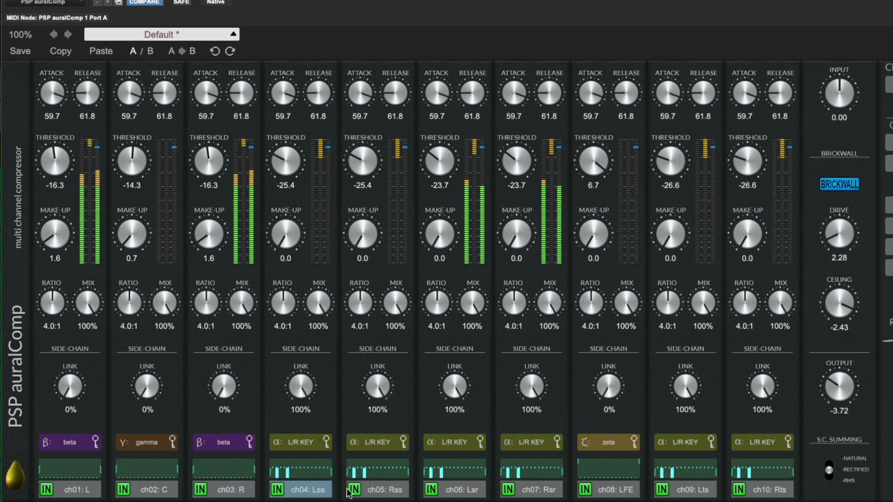
super+click(382, 492)
super+click(458, 492)
super+click(534, 491)
super+click(686, 491)
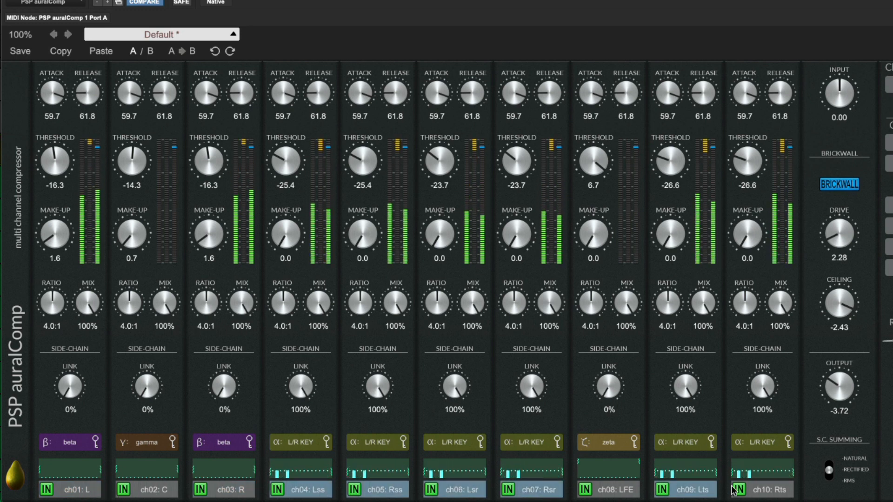
super+click(760, 491)
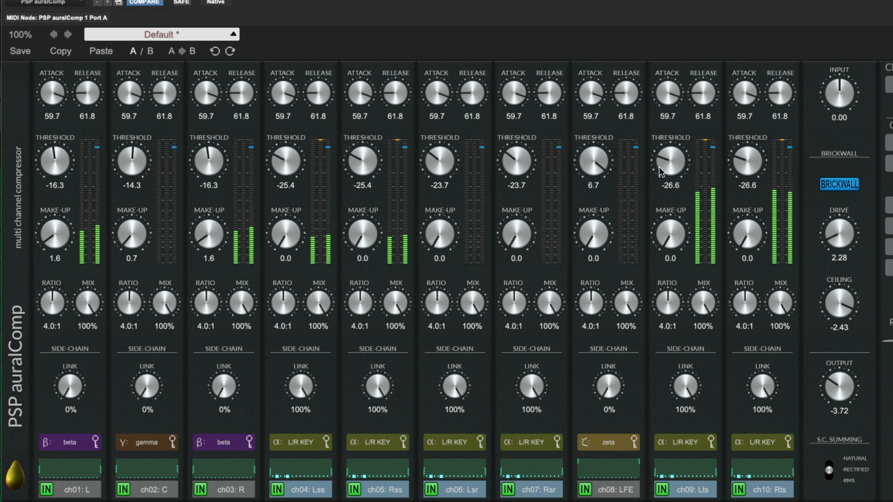
drag(660, 167, 657, 225)
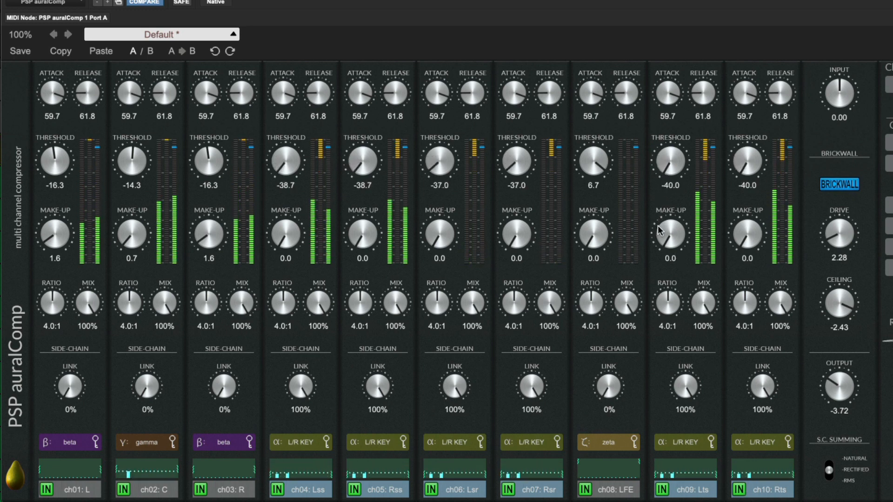
drag(668, 302, 682, 242)
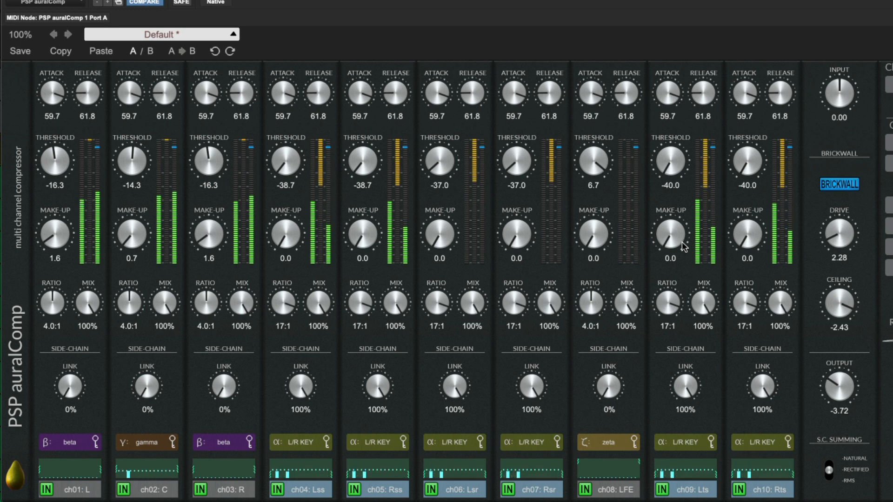
key(space)
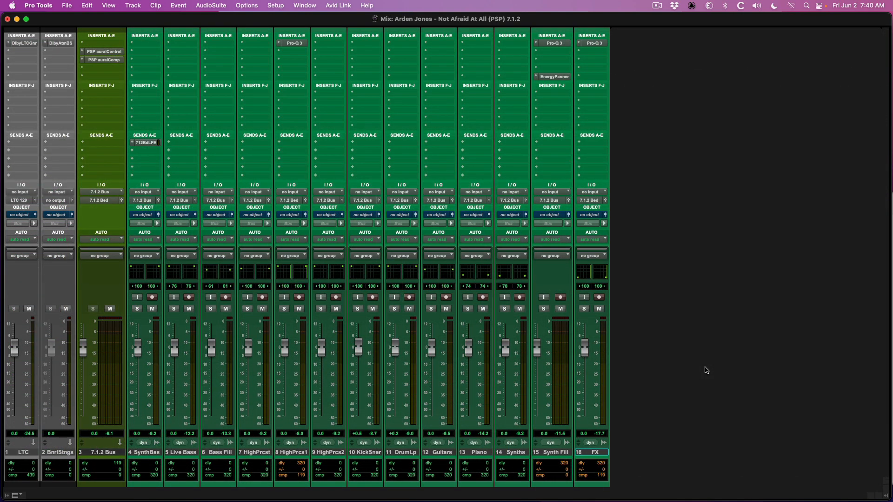
Step: Play the mix and view the output panners of the Bass Fill, Live Bass, High Percs 1 and Piano tracks
key(space)
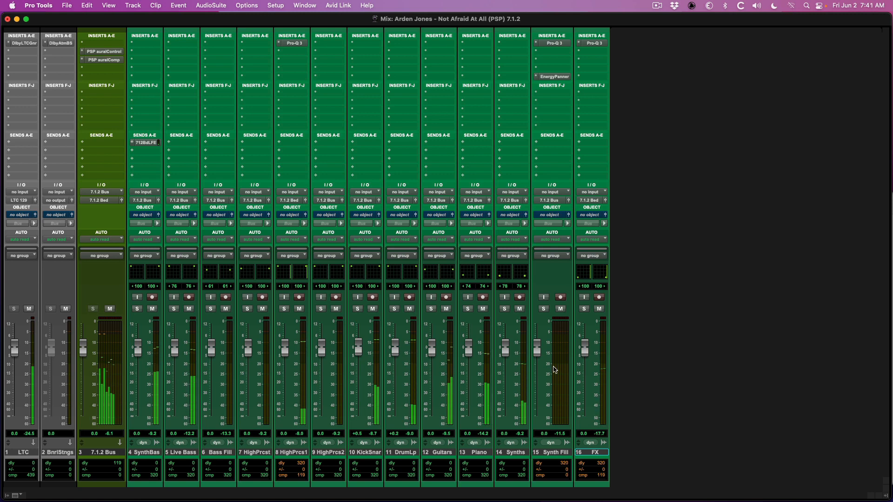
click(231, 215)
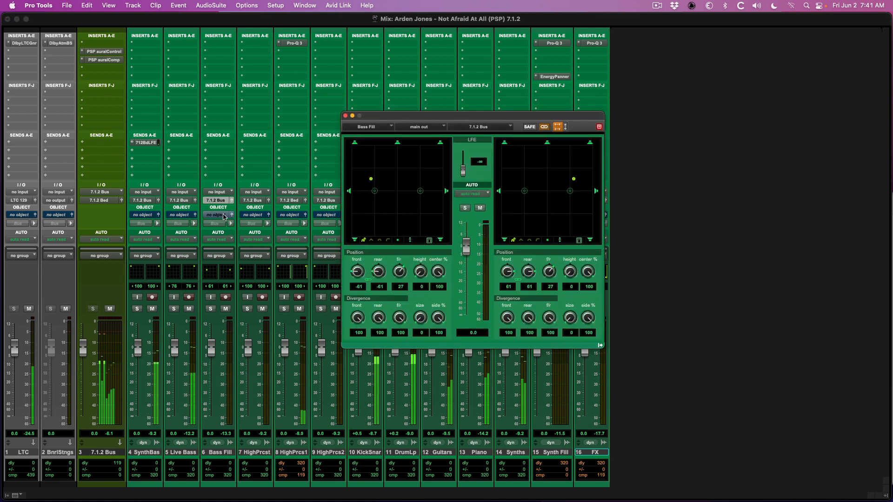
click(196, 215)
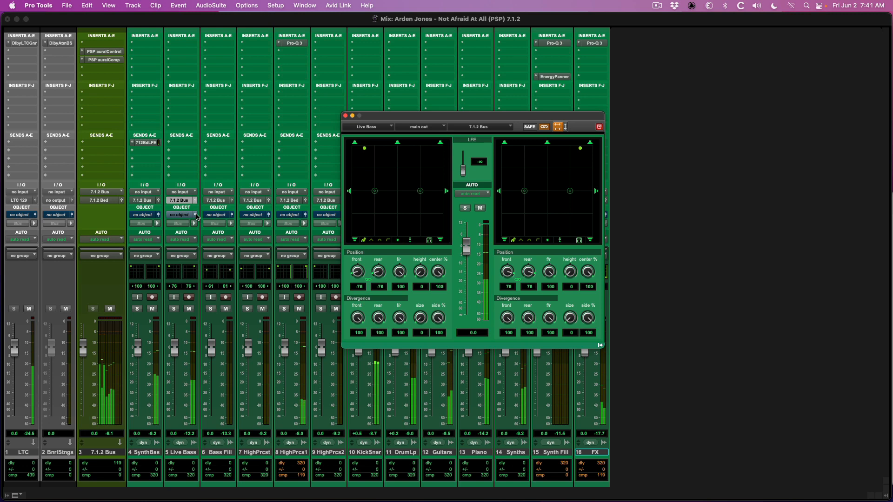
click(196, 215)
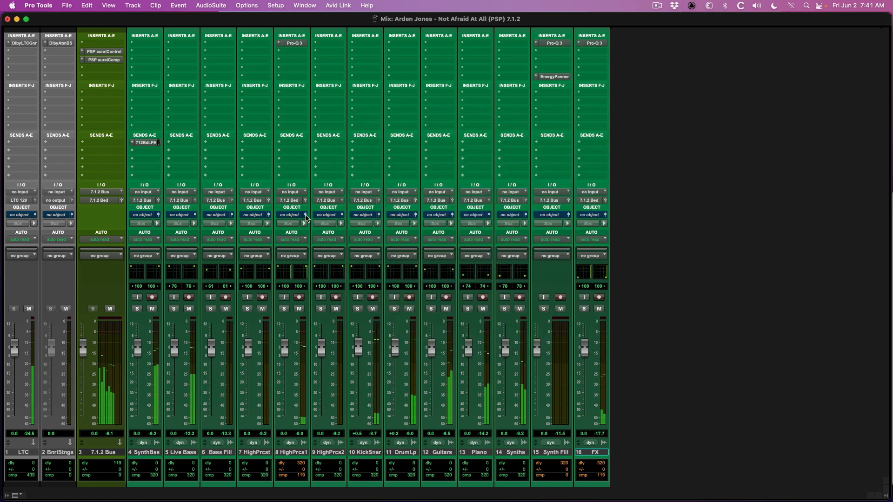
click(305, 215)
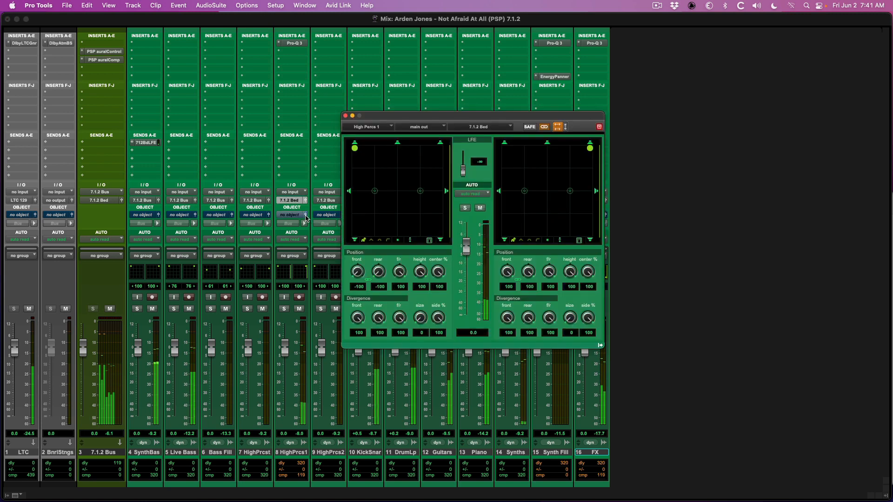
click(305, 215)
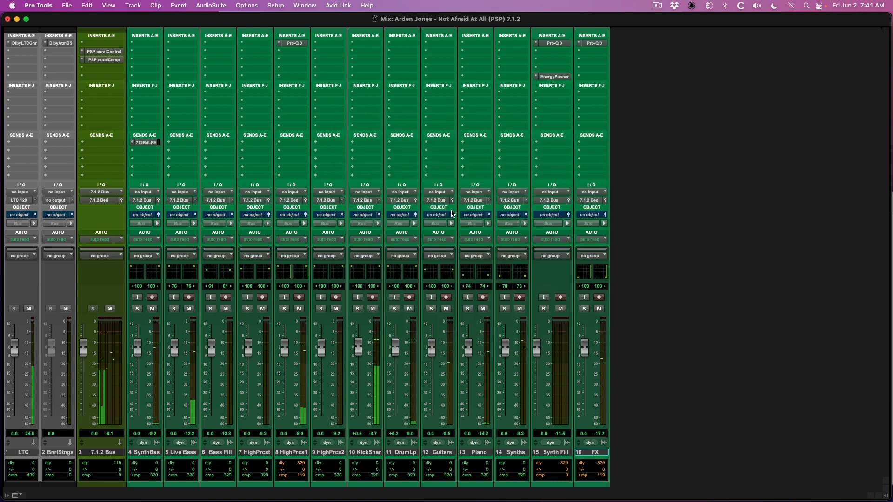
click(488, 216)
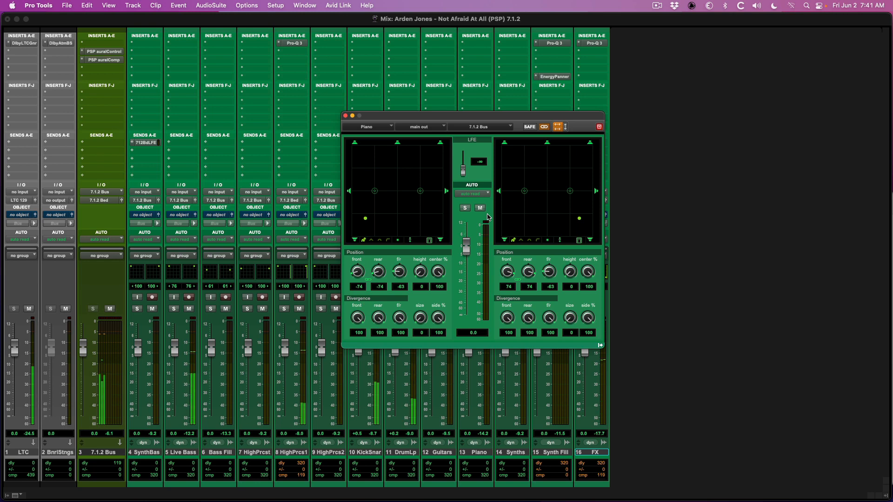
key(super+w)
key(space)
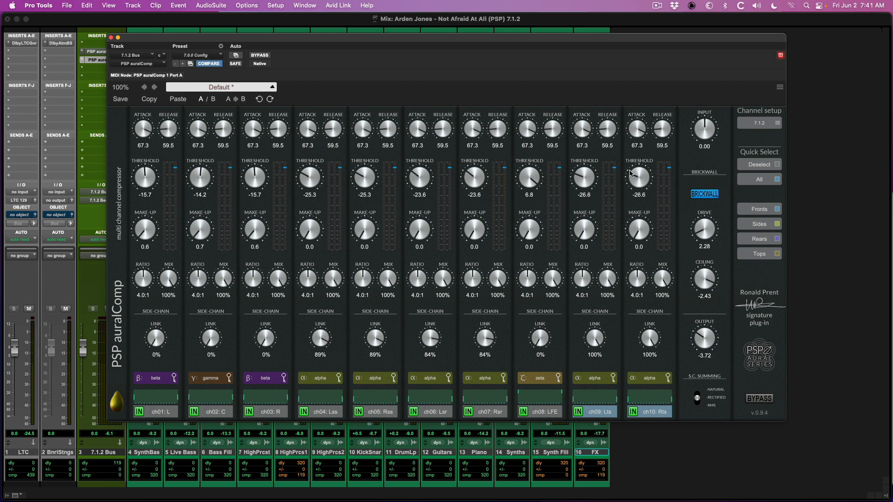
Step: Select all compressor channels and set attack to 59.7 and release to 61.8, lowering the thresholds slightly with ch01 at -16.3
click(763, 182)
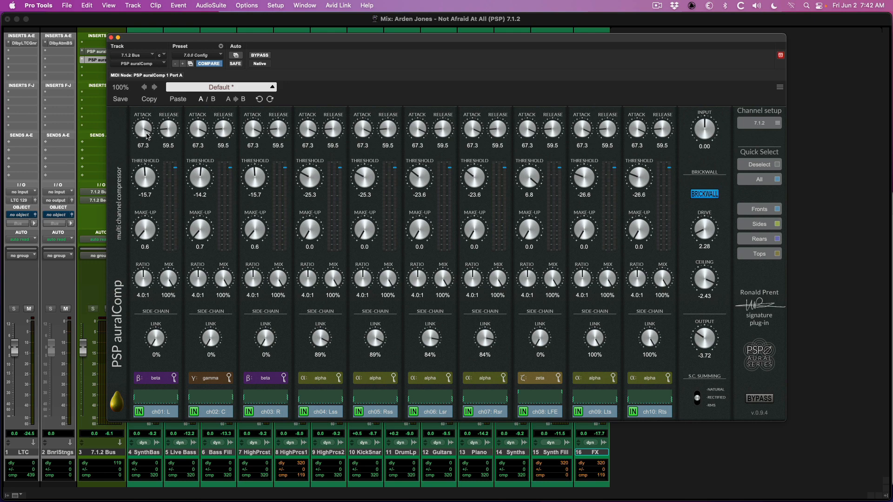
drag(144, 132, 166, 133)
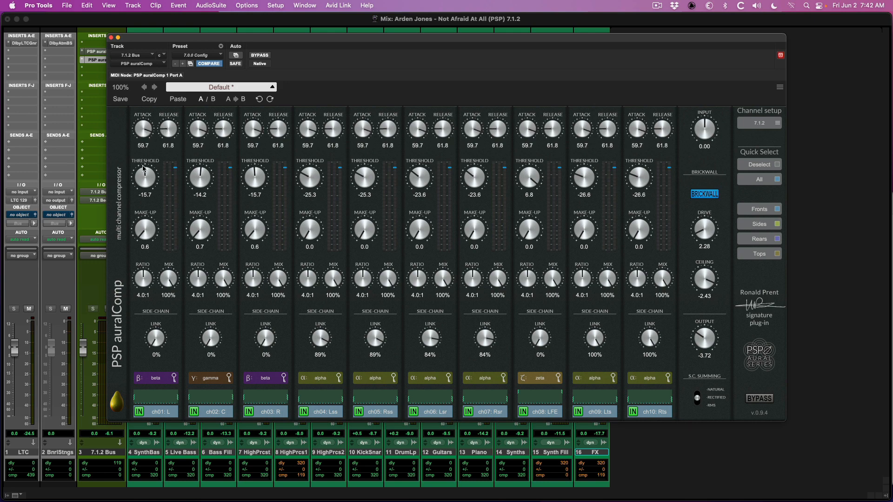
drag(145, 176, 145, 178)
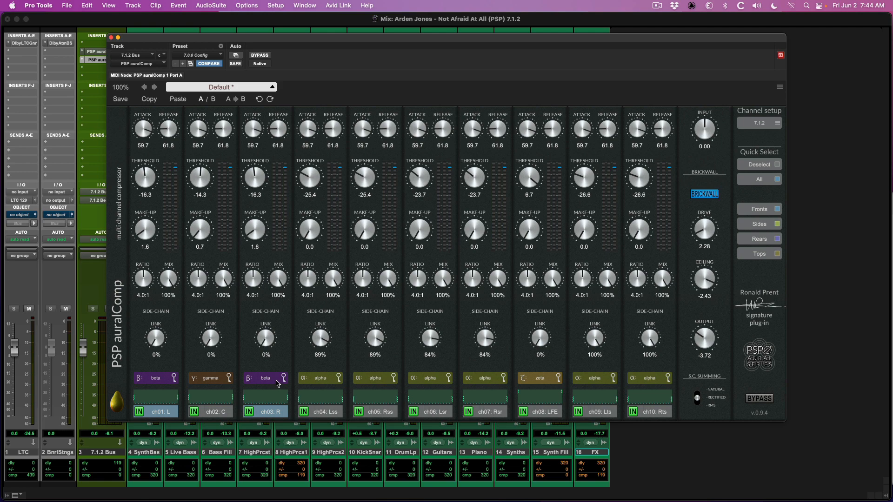
Step: View the available side-chain key assignments for channels ch03 R and ch04 Lss, leaving the current choices
click(276, 380)
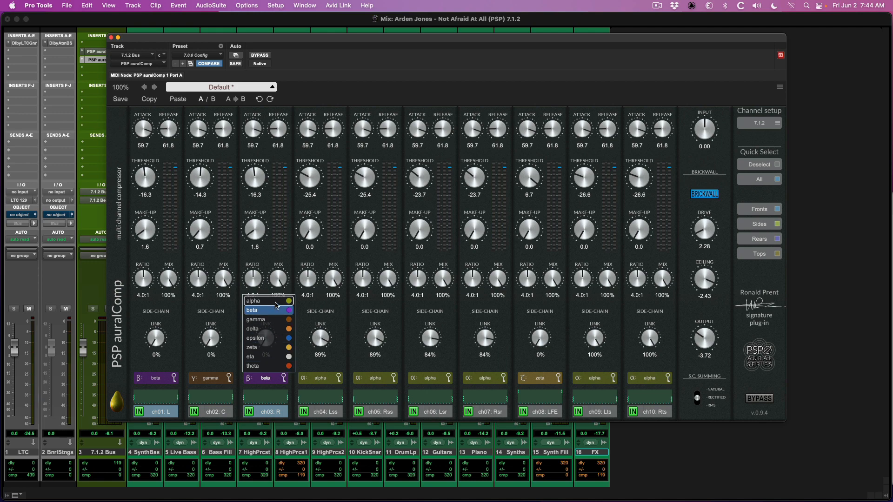
click(323, 413)
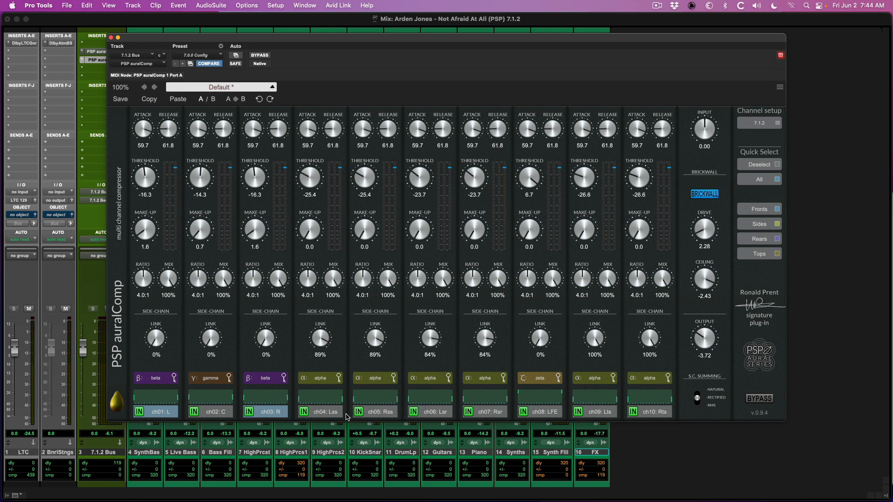
click(328, 379)
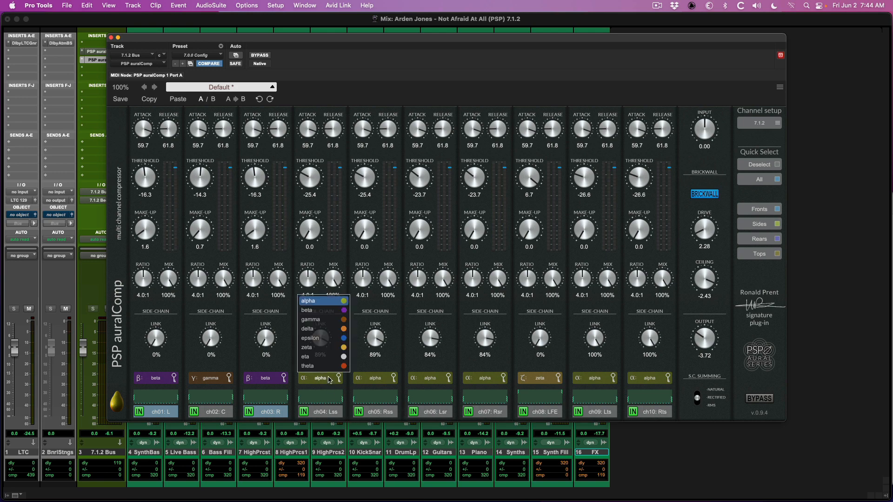
click(329, 379)
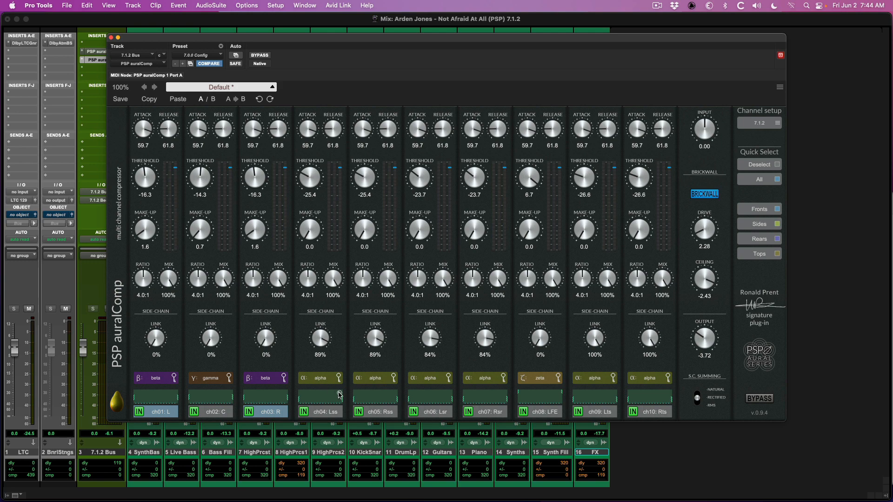
Step: Rename the alpha side-chain submix that triggers the ch04 compressor to "L/R KEY" and close its submix view
click(340, 395)
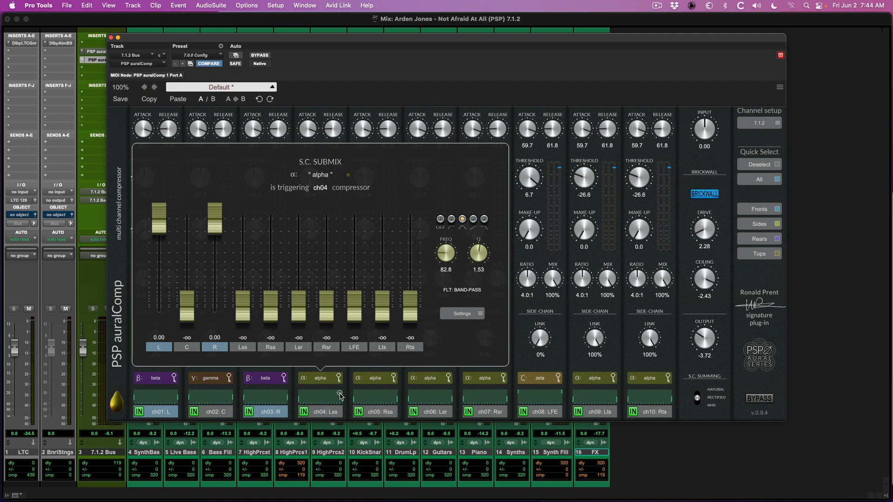
double_click(324, 175)
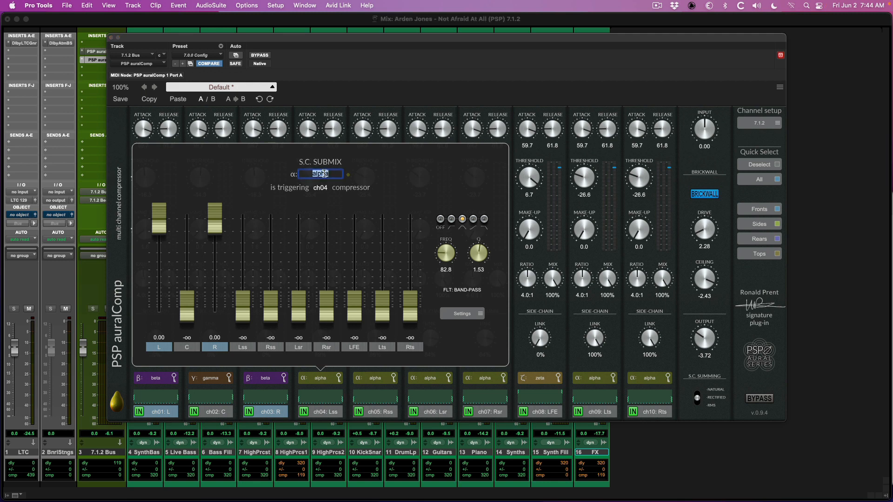
text(L/R KEY)
key(Return)
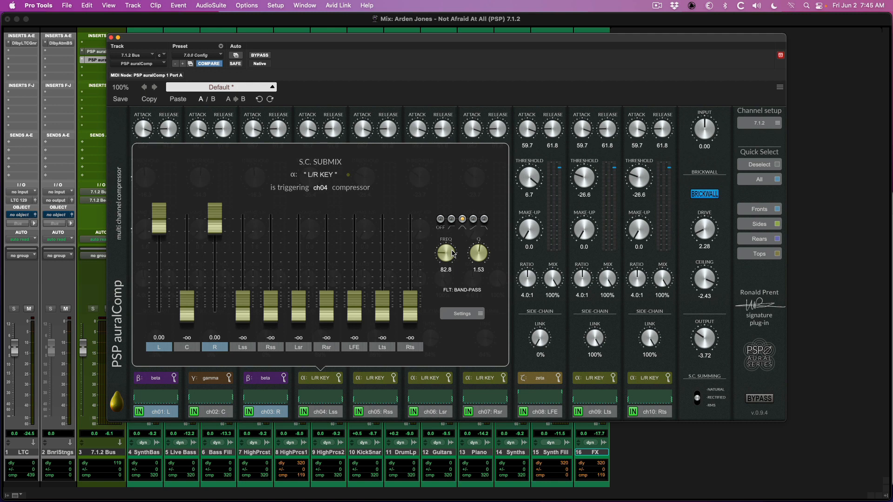
click(339, 396)
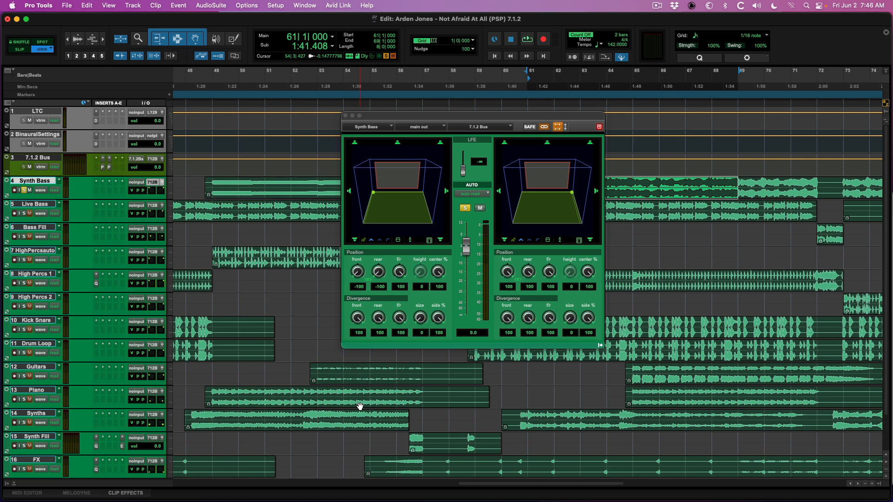
Step: Audition the soloed Synth Bass from bar 61 while watching its panner movement
key(space)
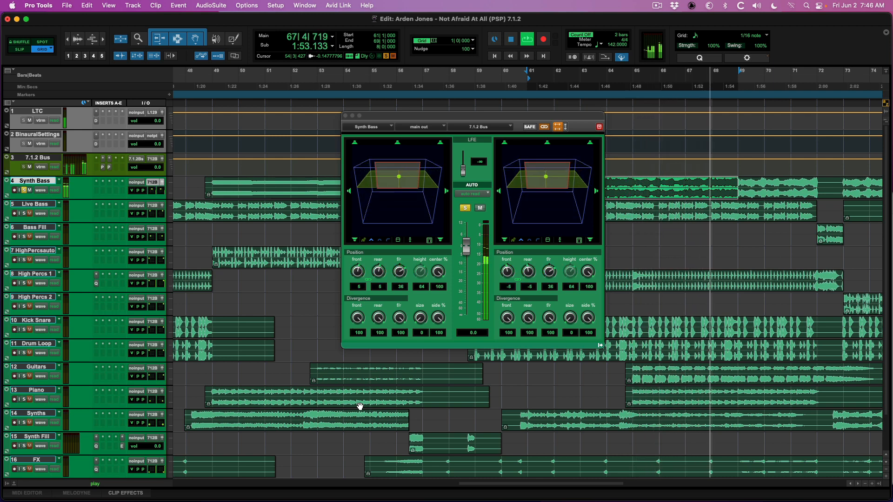
key(space)
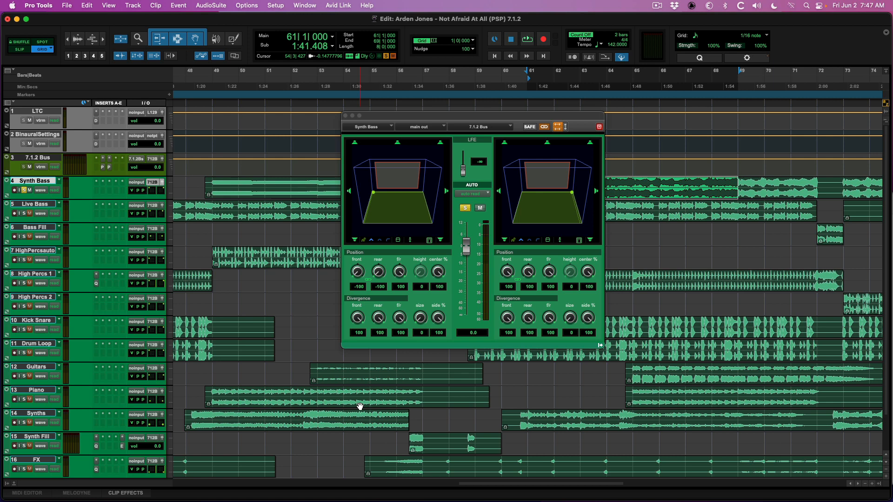
Step: Solo Kick Snare and Drum Loop, unsolo Synth Bass, and play the drums with the 7.1.2 Bus PSP auralComp open
click(24, 329)
click(24, 352)
click(103, 167)
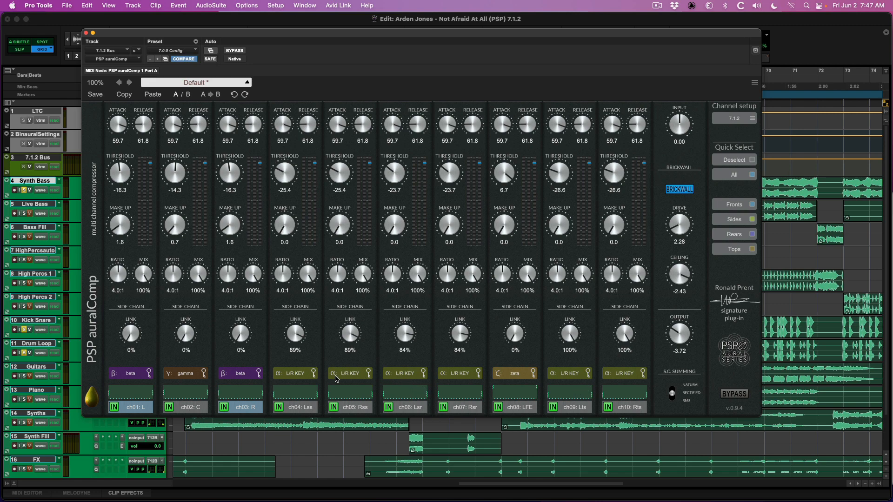
click(24, 190)
key(space)
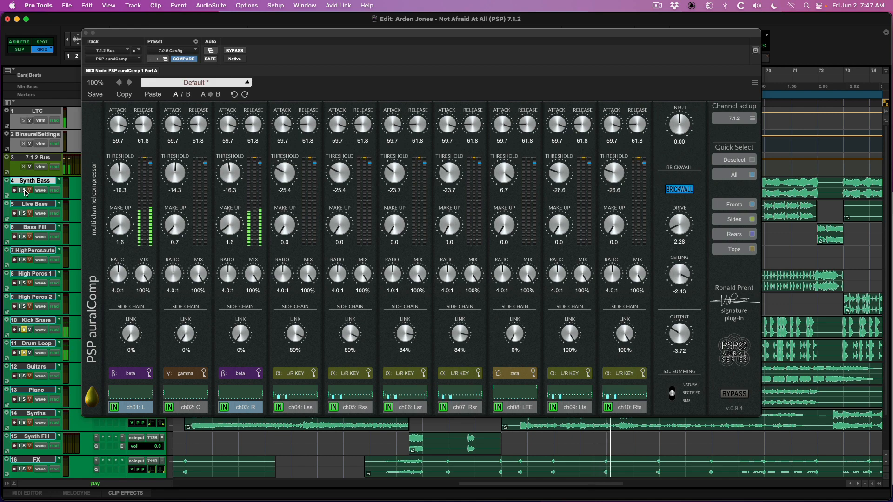
key(space)
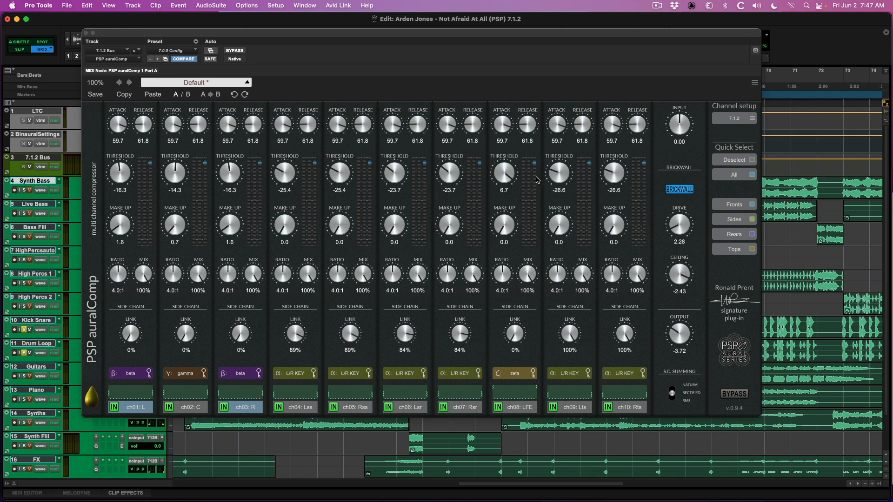
Step: Set the side-chain link of channels ch04 Lss, ch05 Rss, ch06 Lsr and ch07 Rsr to 100%
drag(298, 335, 315, 300)
drag(351, 335, 366, 295)
drag(404, 333, 426, 284)
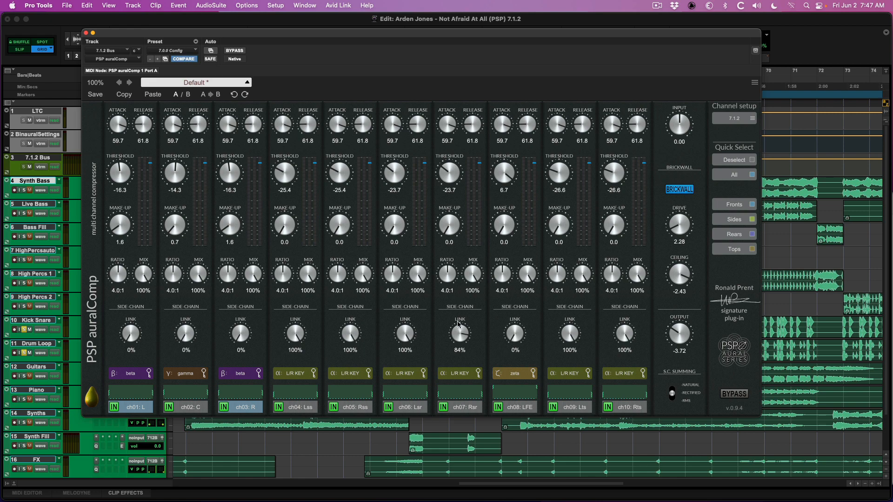
drag(459, 324, 471, 293)
Step: Solo Synth Bass again alongside the drums and play the section through the compressor
click(24, 191)
key(space)
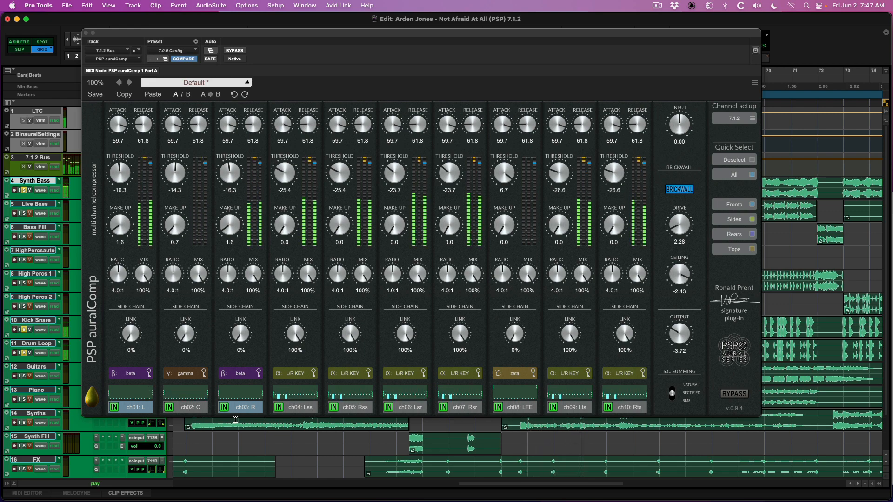
Step: Select channels ch04–ch07, ch09 and ch10, and during playback lower their thresholds to -38.7, -37.0 and -40.0 pairwise and set their ratios to 17:1
click(143, 408)
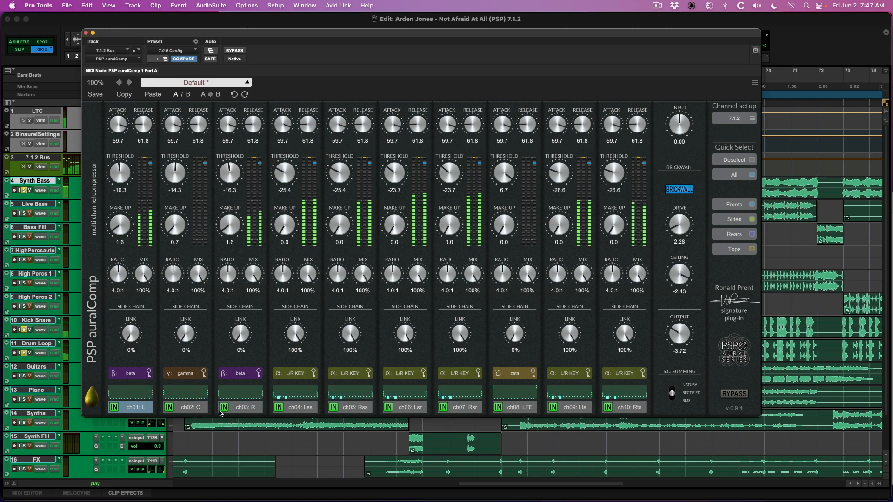
click(311, 410)
click(357, 409)
click(409, 410)
click(453, 410)
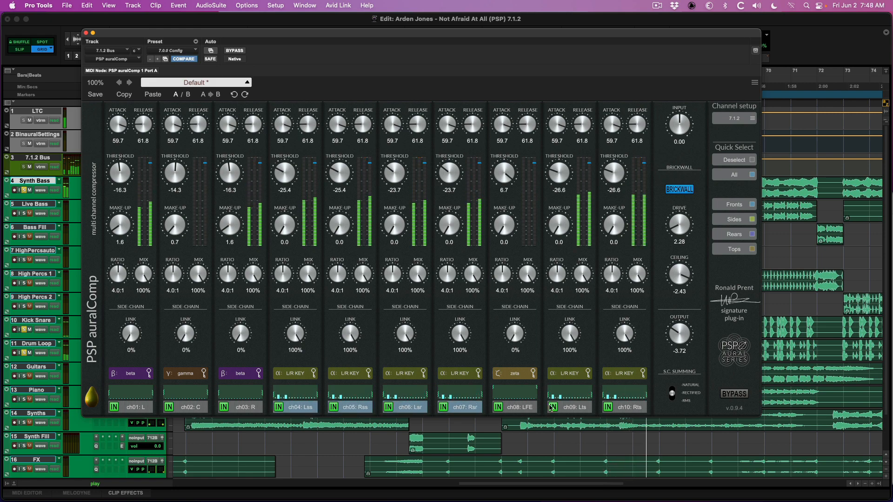
click(517, 410)
click(573, 410)
click(613, 411)
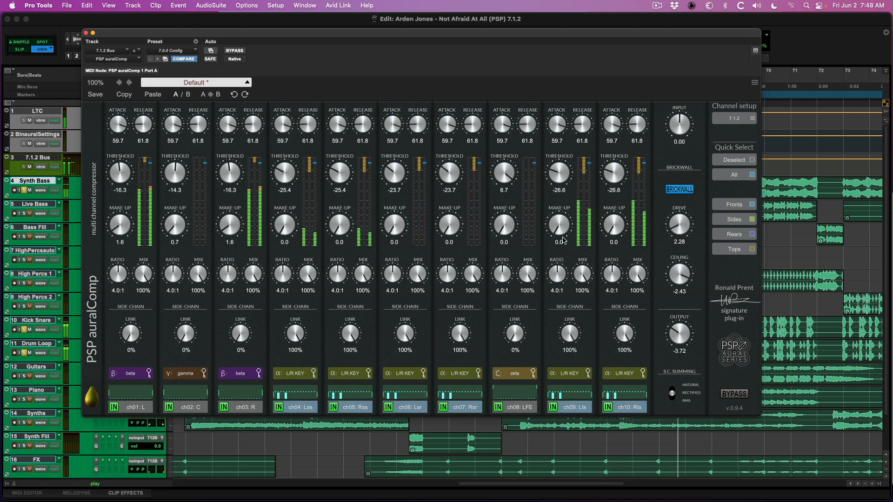
drag(559, 173, 568, 234)
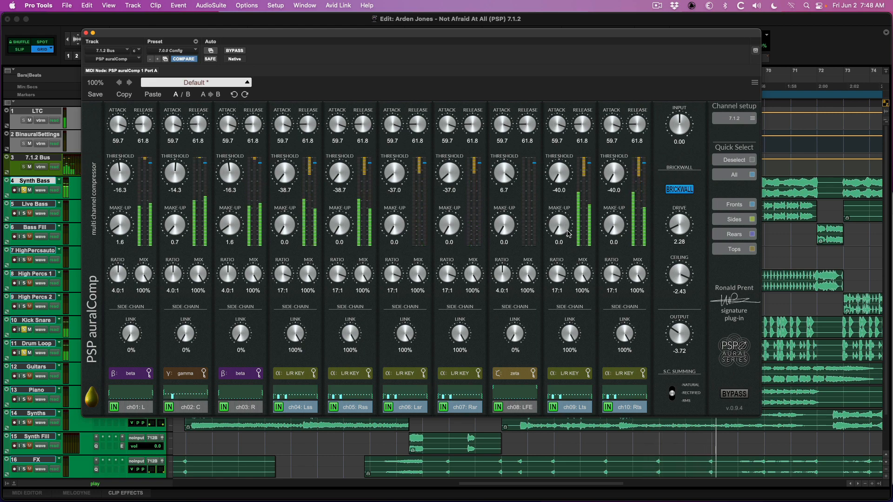
key(space)
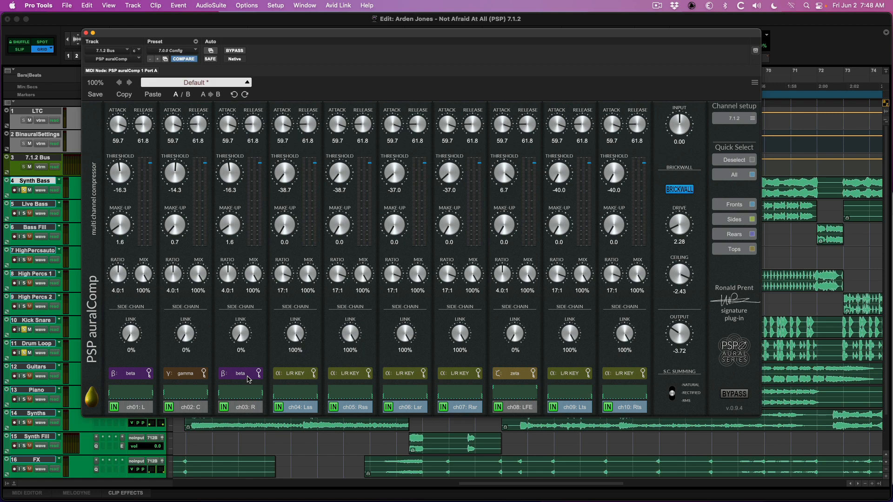
Step: Set the selected channels' ratios to 4.3:1 and thresholds to -17.8 for sides, -16.1 for rears and -19.0 for tops, and play the section
drag(281, 274, 275, 318)
drag(292, 199, 293, 174)
key(space)
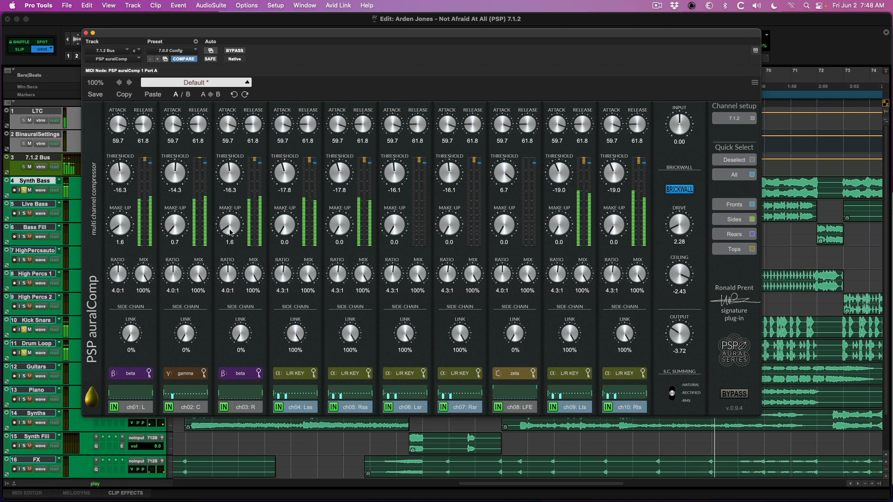
key(space)
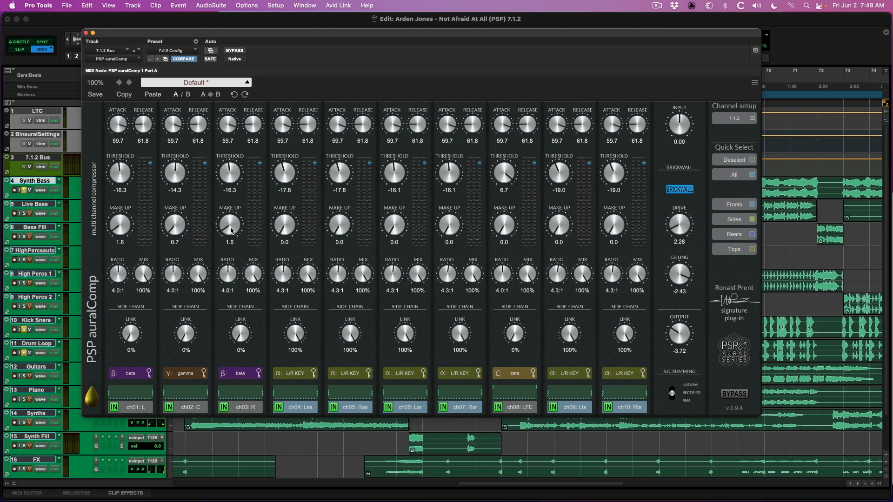
Step: Close the compressor and inspect the output panners of Synths and High Percs 1, viewing the latter in 3D
key(super+w)
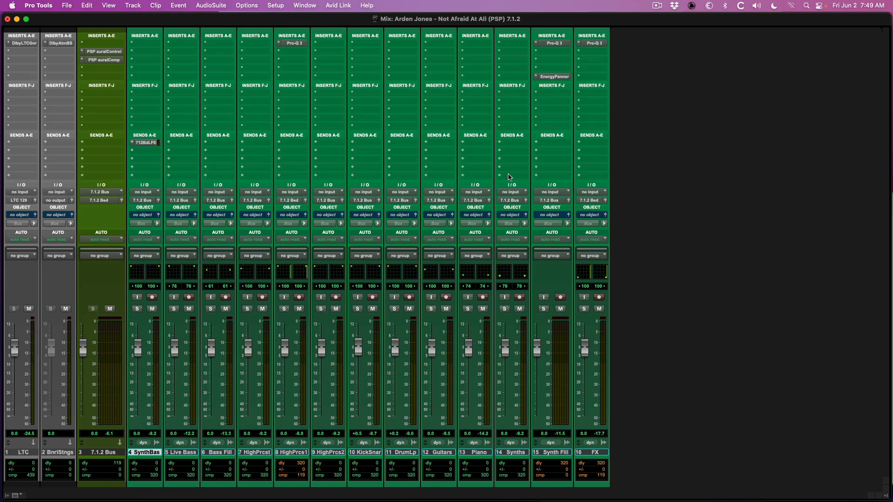
click(527, 200)
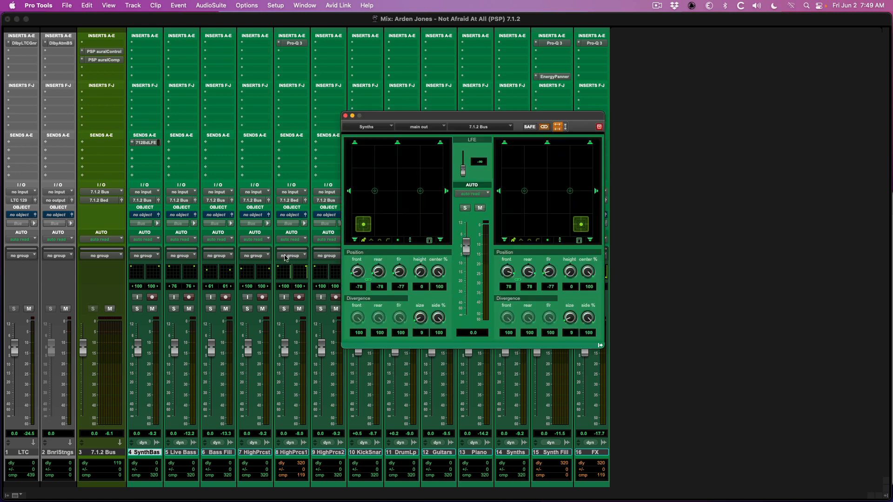
click(307, 216)
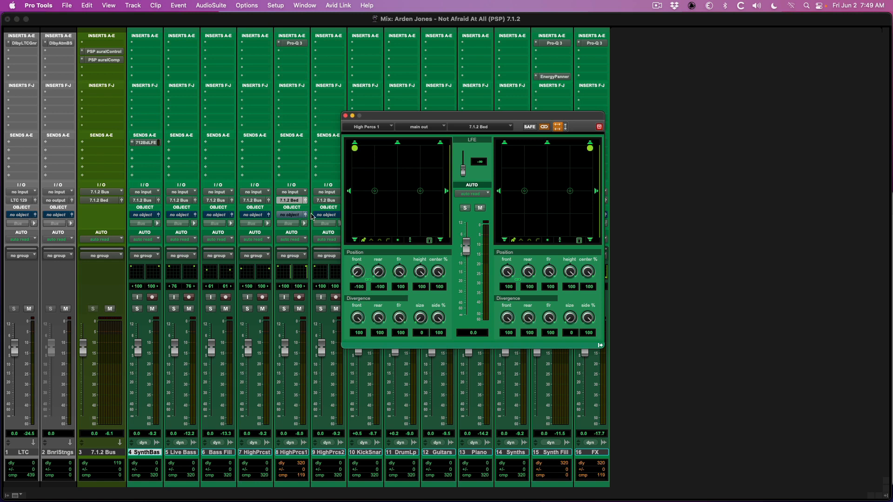
click(398, 241)
click(398, 241)
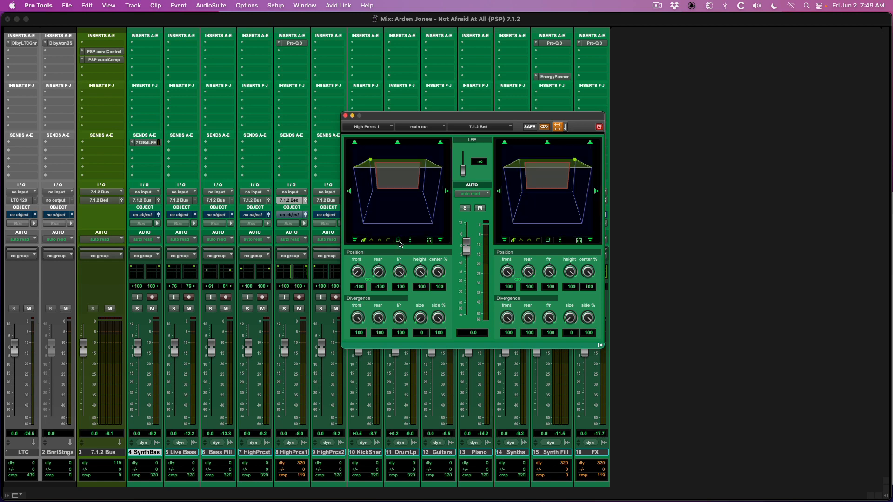
click(345, 115)
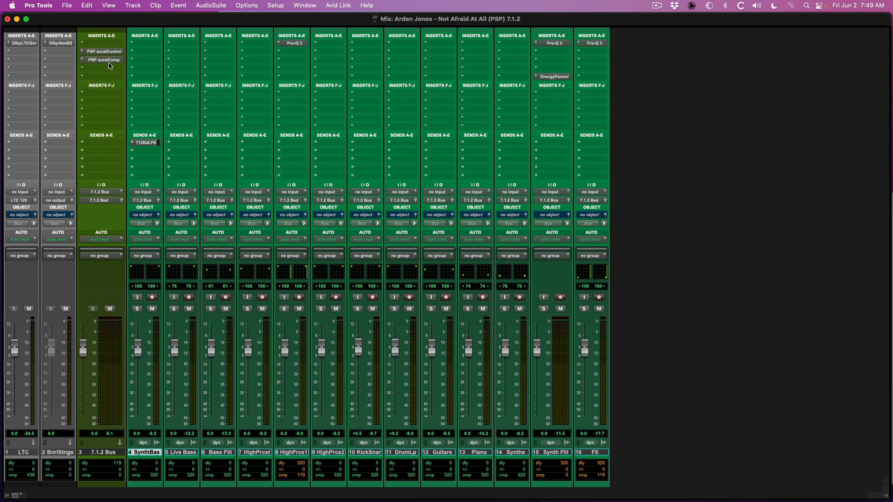
Step: Play the mix with the 7.1.2 Bus PSP auralComp open and lower the thresholds to -23.5 for sides, -21.8 for rears and -24.8 for tops
click(105, 60)
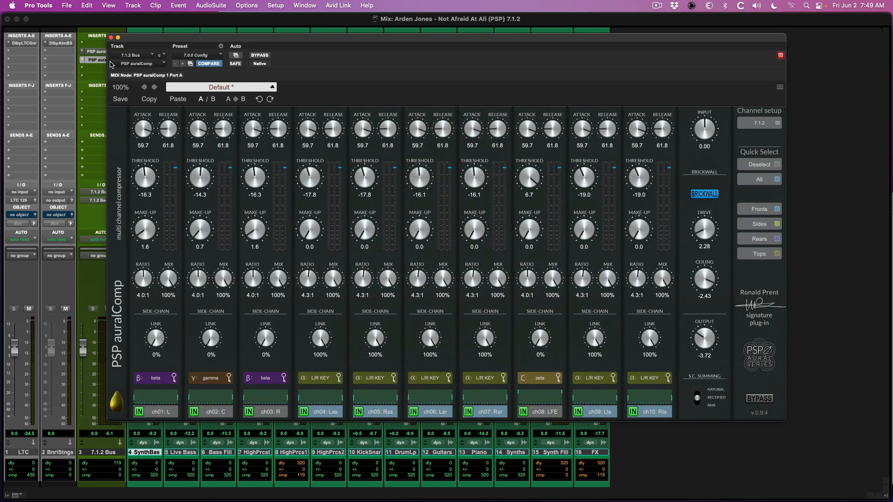
key(space)
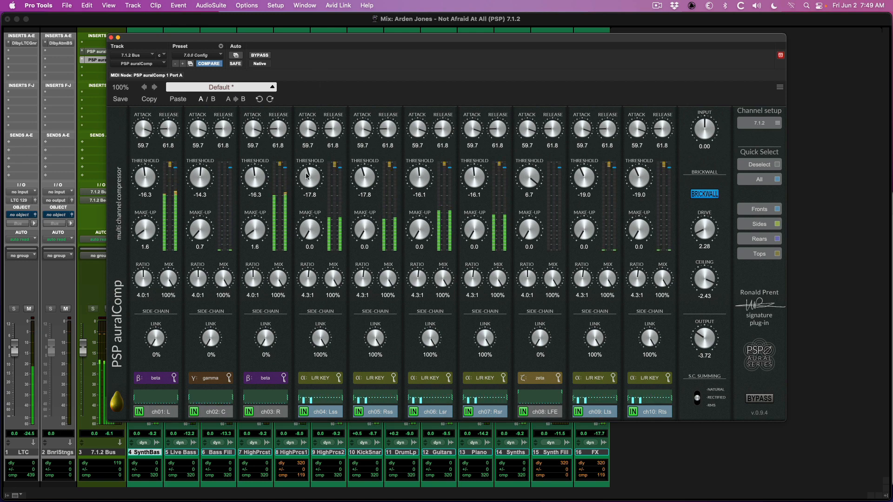
drag(308, 177, 309, 189)
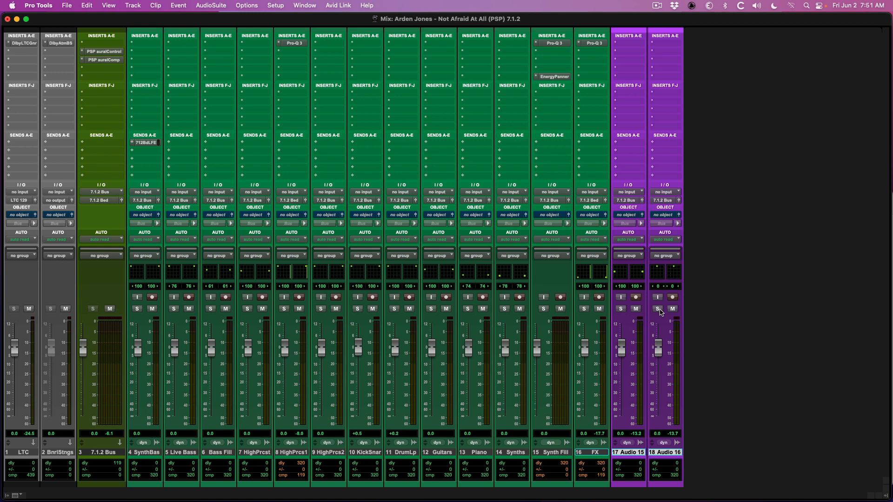
Step: Solo the Audio 16 and Audio 15 tracks and view both tracks' output panners
click(659, 310)
click(679, 215)
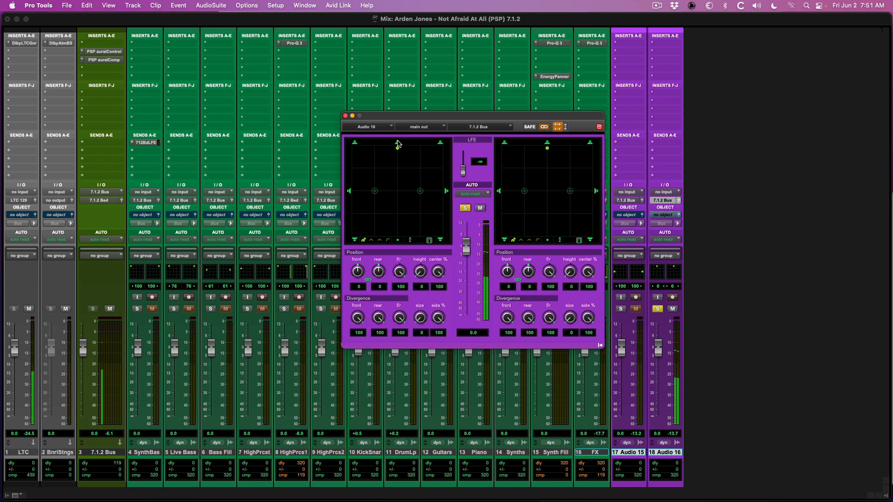
click(628, 310)
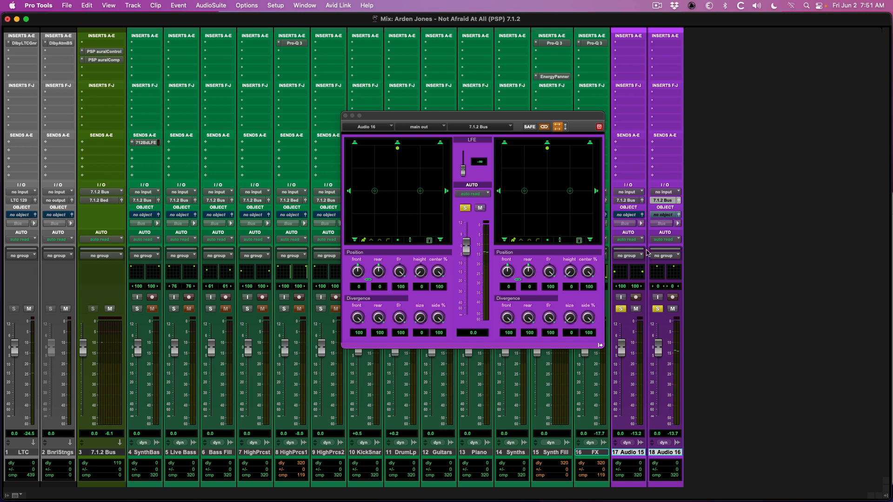
click(643, 200)
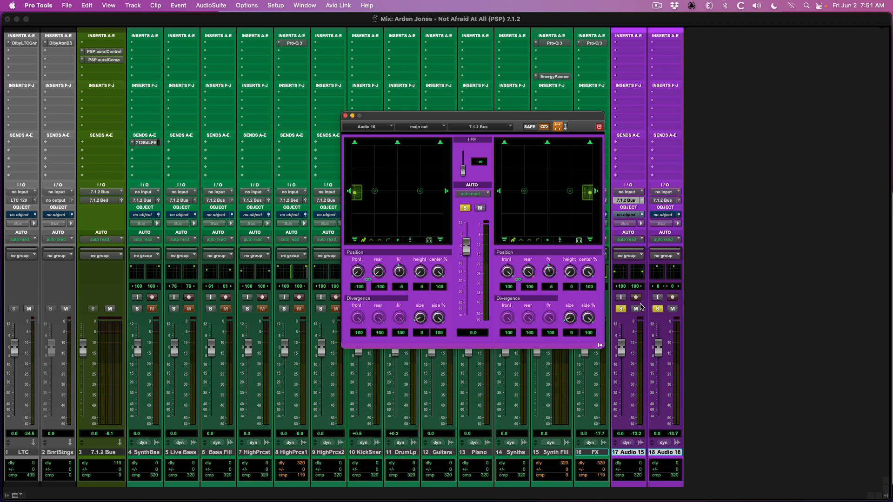
click(657, 309)
click(657, 309)
Step: Reopen PSP auralComp on the 7.1.2 Bus and assign the zeta side-chain key to channels ch04 Lss and ch05 Rss
click(122, 61)
drag(542, 17, 574, 20)
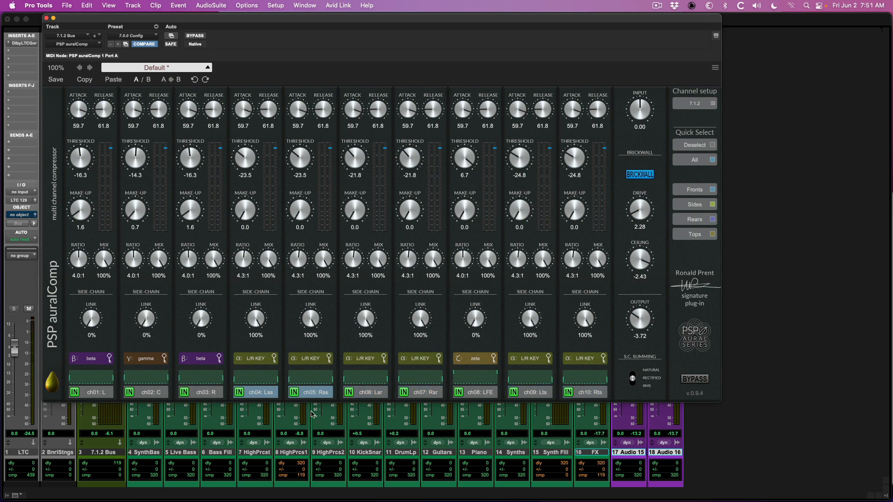
click(260, 360)
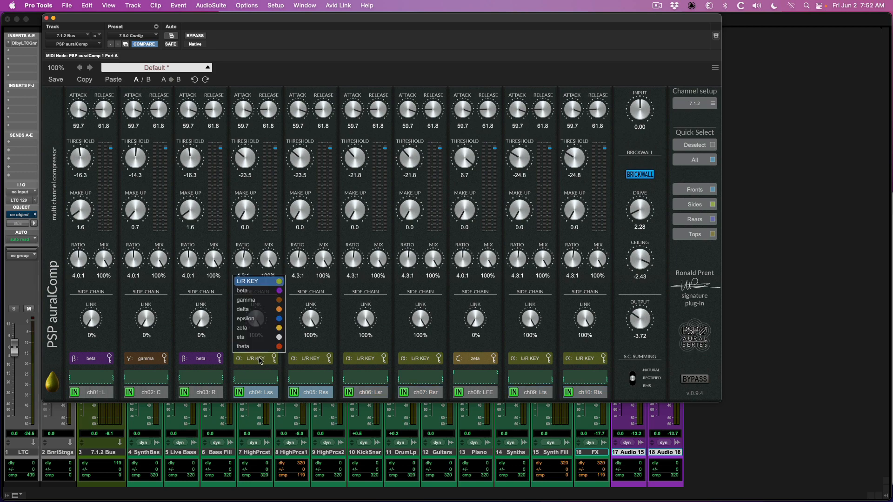
click(258, 331)
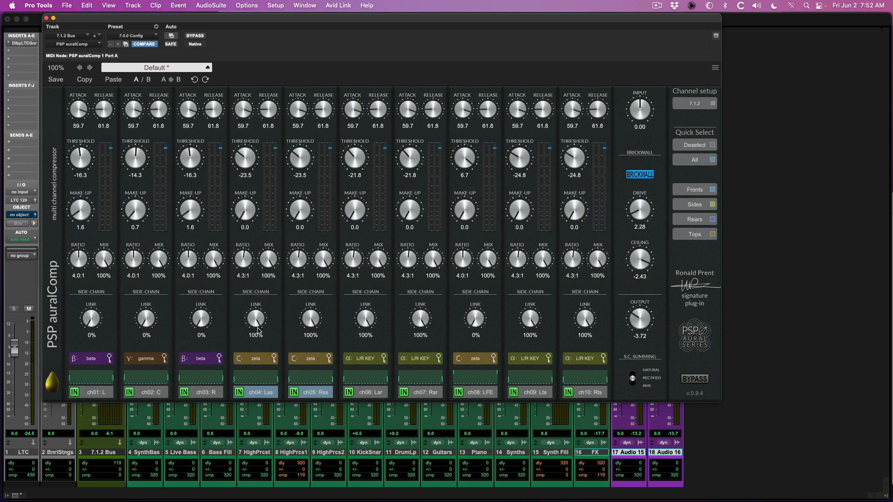
Step: Raise the C channel to 0.00 in the zeta side-chain submix and close the submix view
click(274, 374)
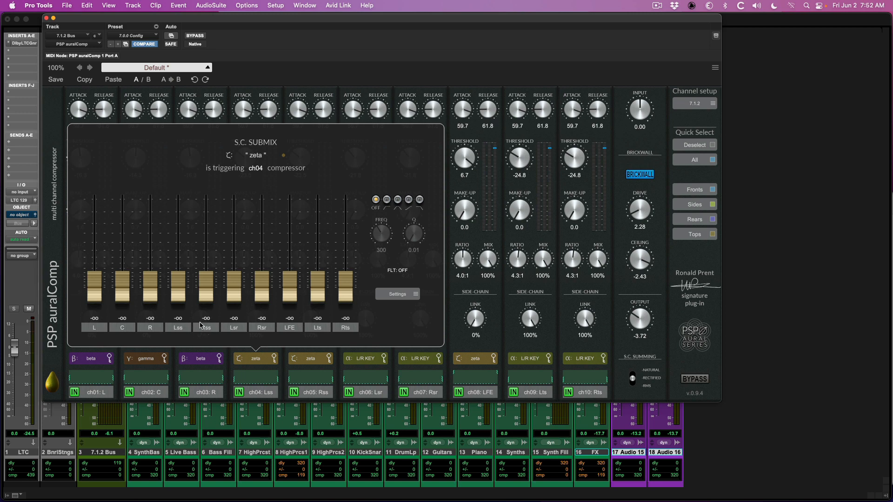
drag(118, 296, 119, 207)
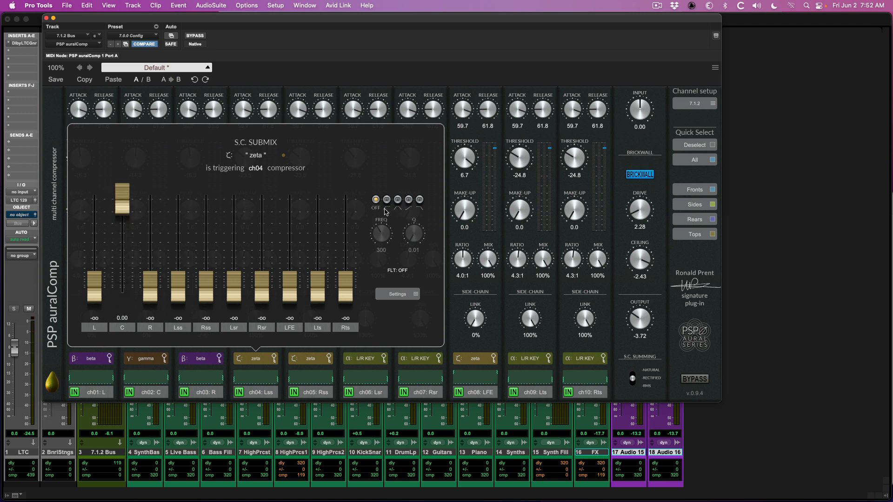
click(274, 374)
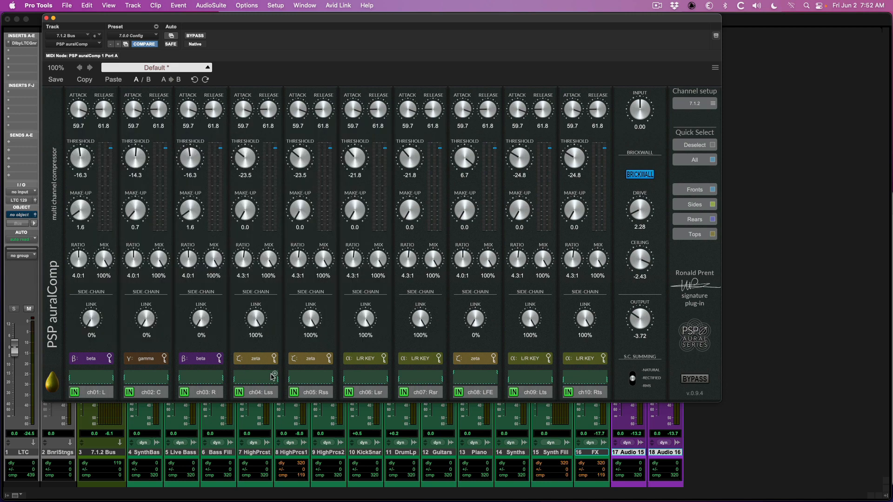
Step: Select ch04 Lss and ch05 Rss, and during playback set their thresholds to -28.9 and make-up gains to 2.1
click(268, 394)
shift+click(312, 396)
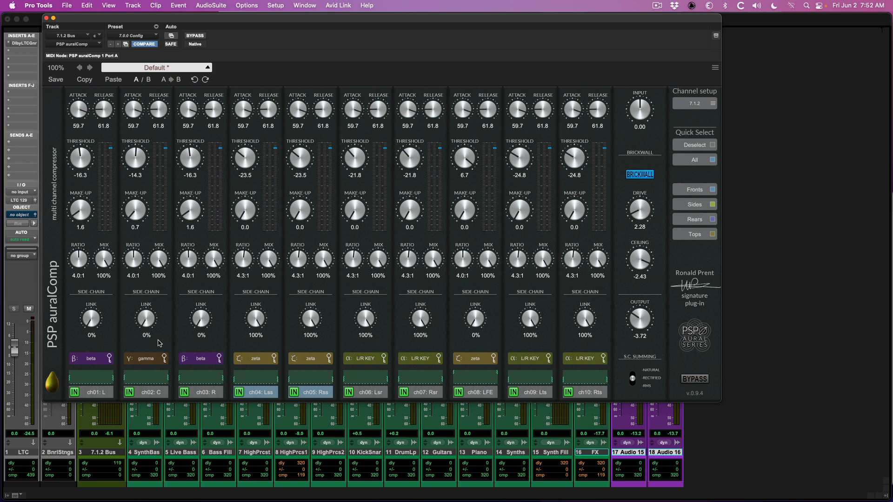
key(space)
drag(243, 165, 243, 179)
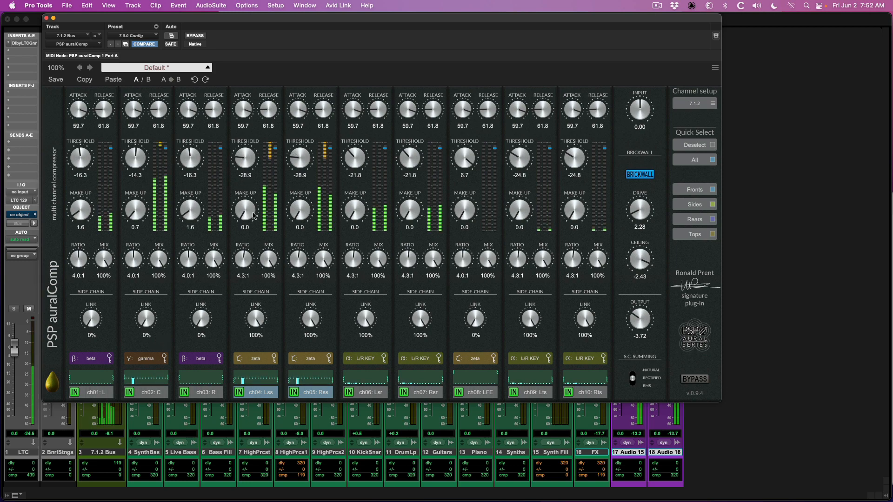
drag(256, 215, 260, 207)
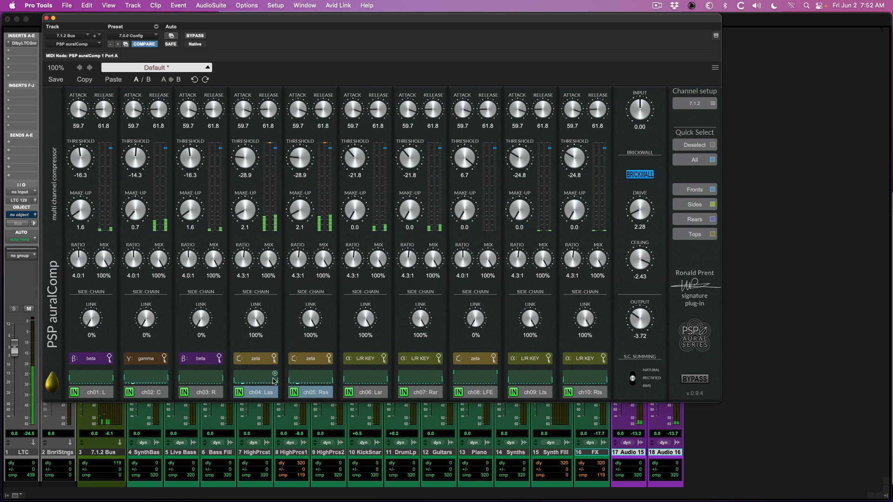
Step: Compare ch04 Lss and ch05 Rss at 0% and 100% mix, and set their thresholds to -25.0 during playback
drag(269, 262, 253, 445)
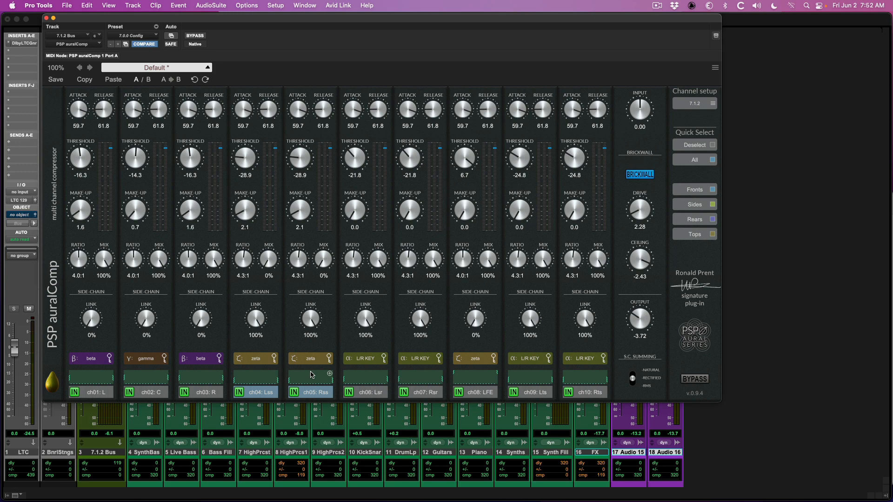
drag(268, 255, 282, 105)
key(space)
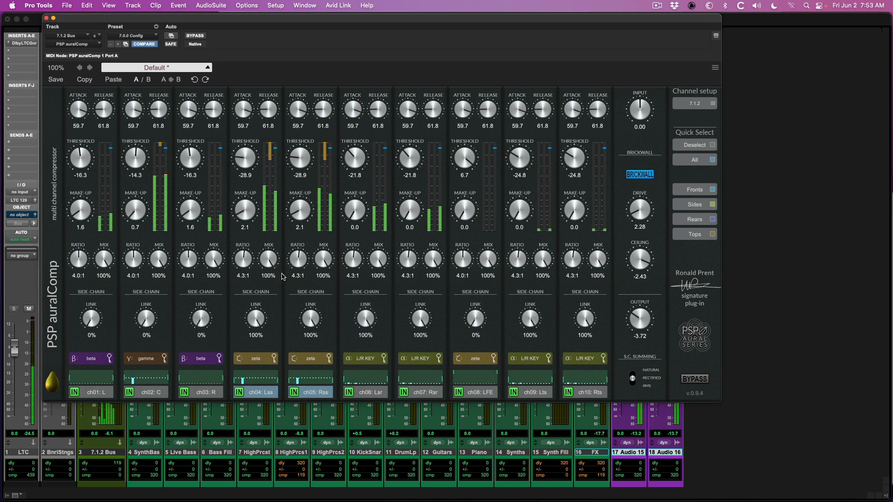
drag(252, 168, 252, 158)
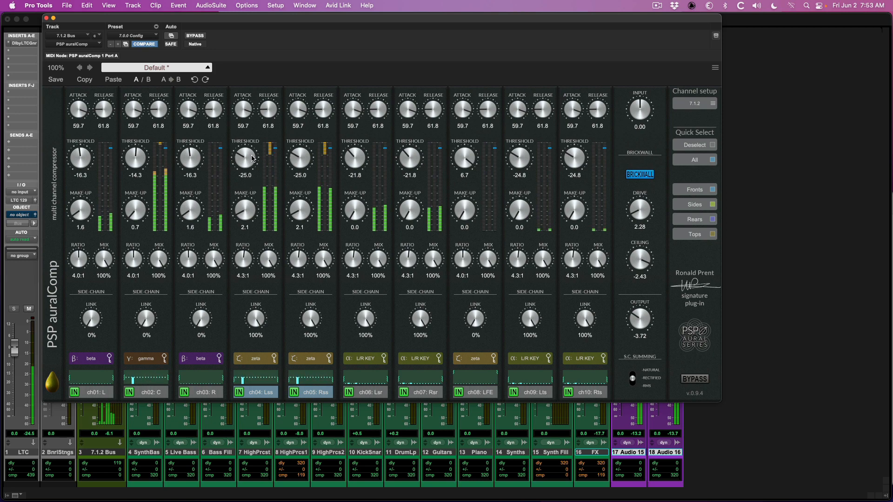